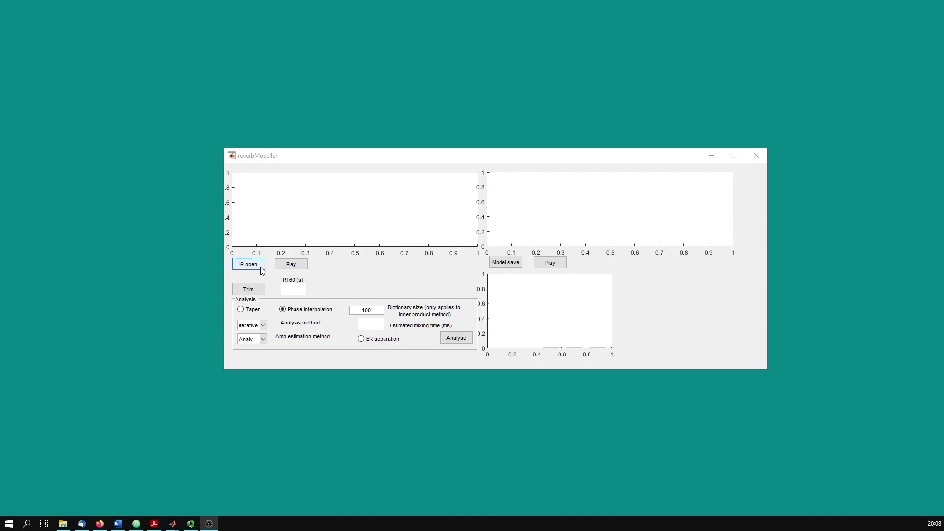
Step: Load French 18th Century Salon.wav from the impulse responses folder and play the impulse response
click(259, 266)
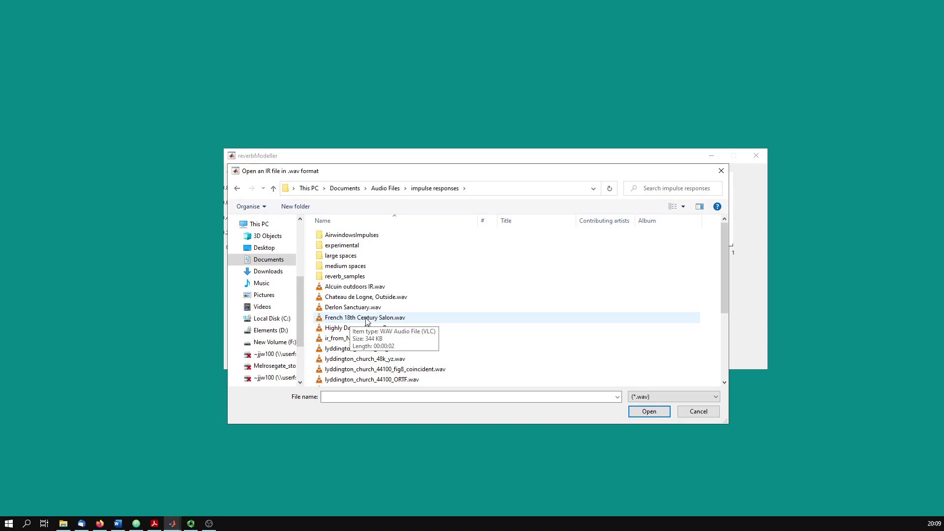
double_click(372, 322)
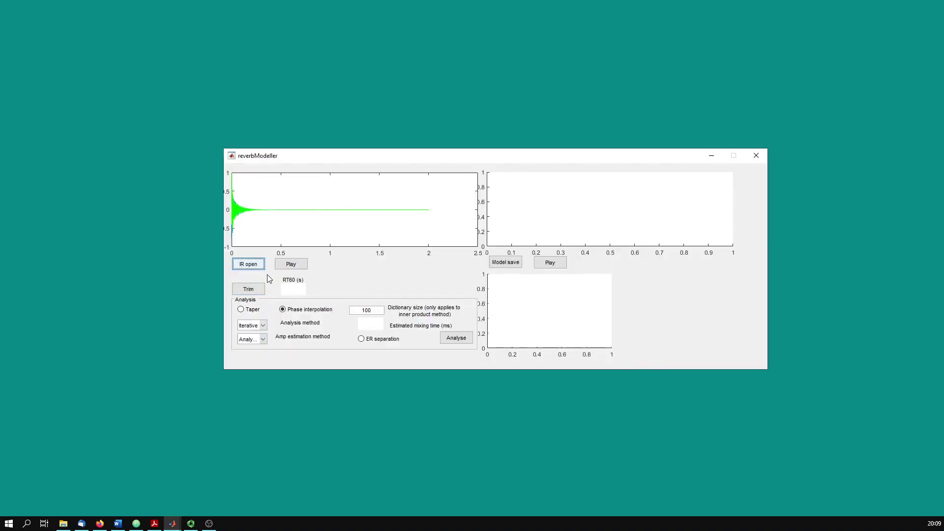
click(291, 266)
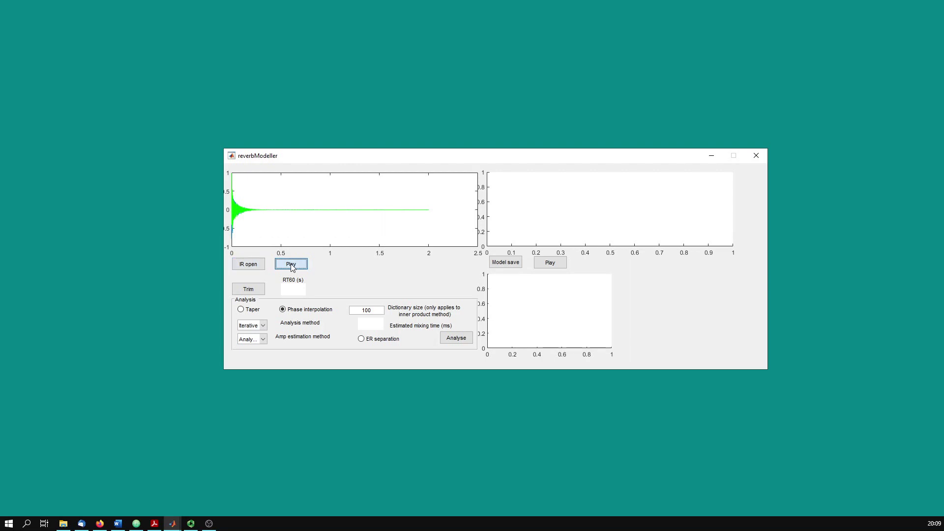
Step: Trim the loaded impulse response and analyse it with the Iterative method and phase interpolation
click(252, 291)
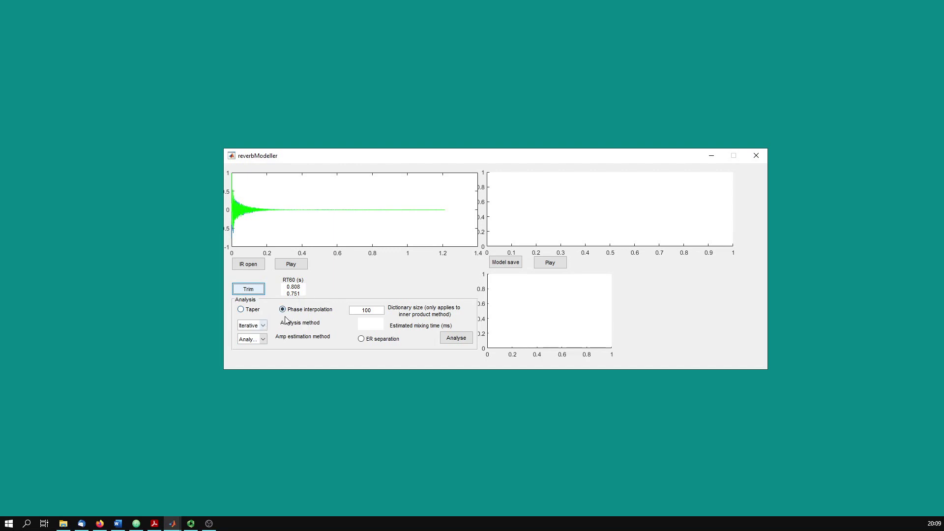
click(263, 339)
click(264, 340)
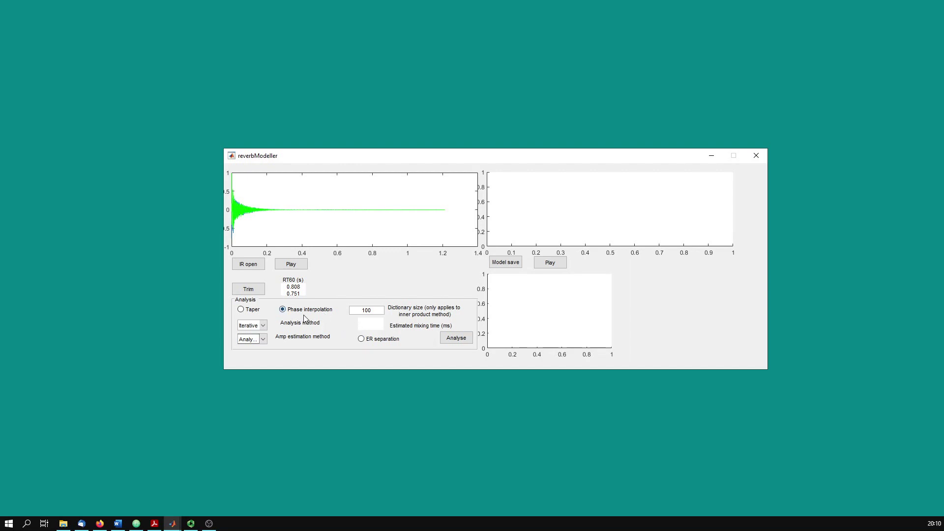
click(458, 340)
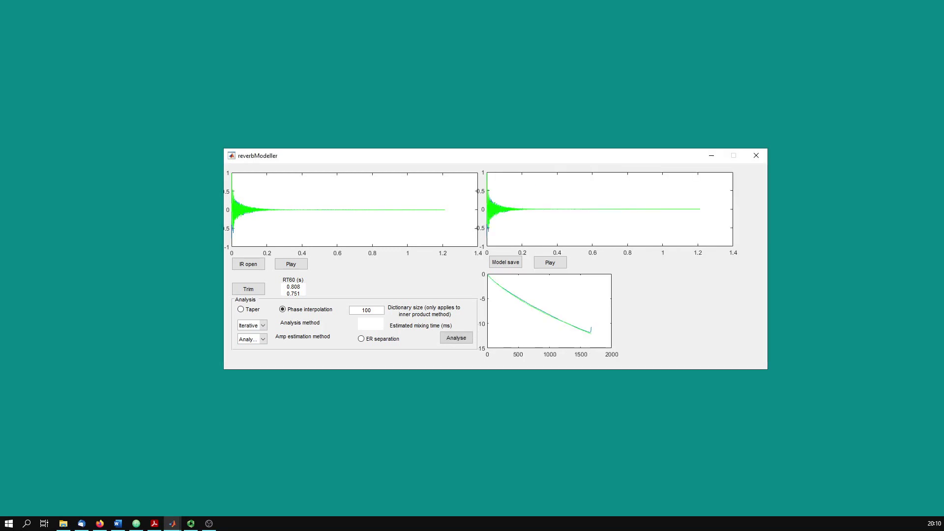
Step: Play the modelled impulse response and save the model as French 18th Century Salon.irm, replacing the existing file
click(550, 264)
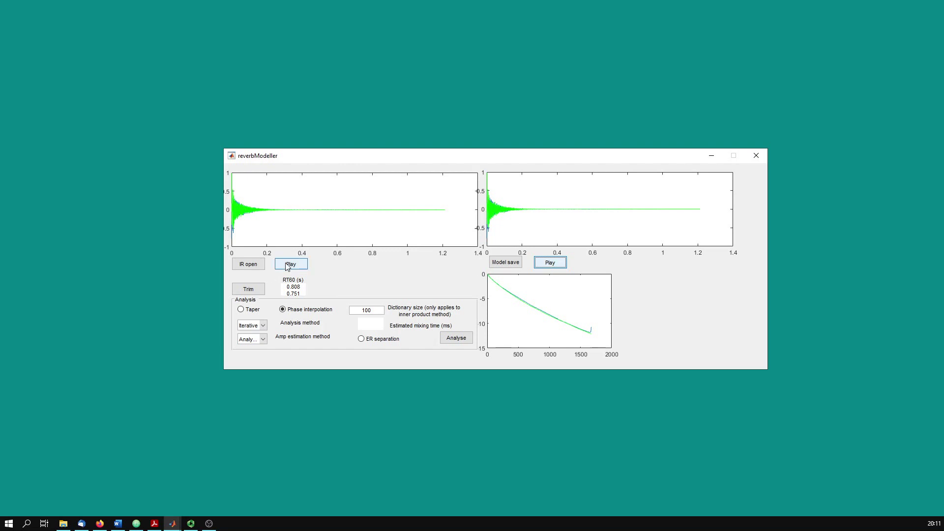
click(506, 262)
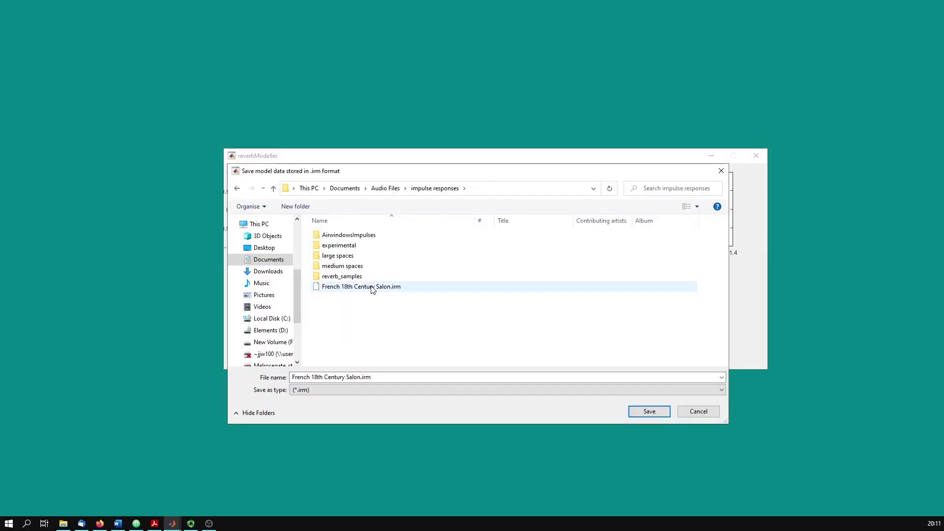
click(374, 287)
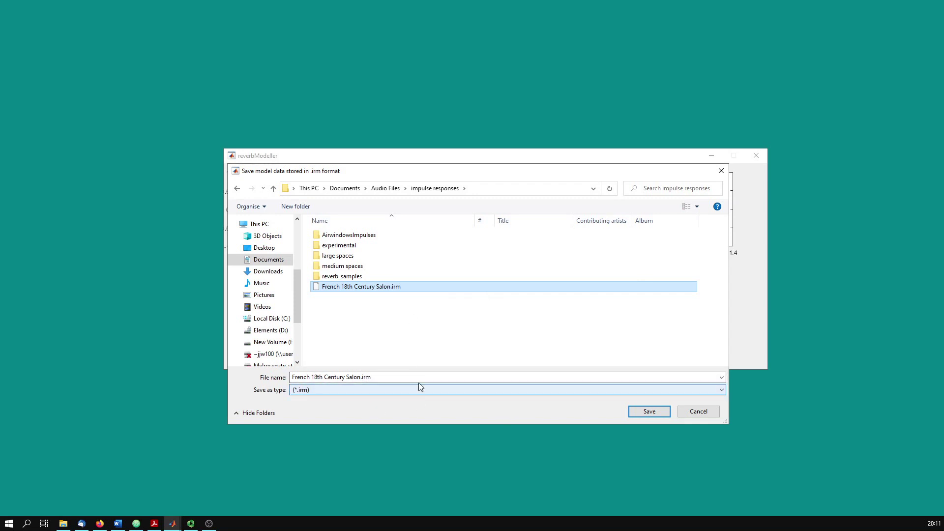
click(642, 415)
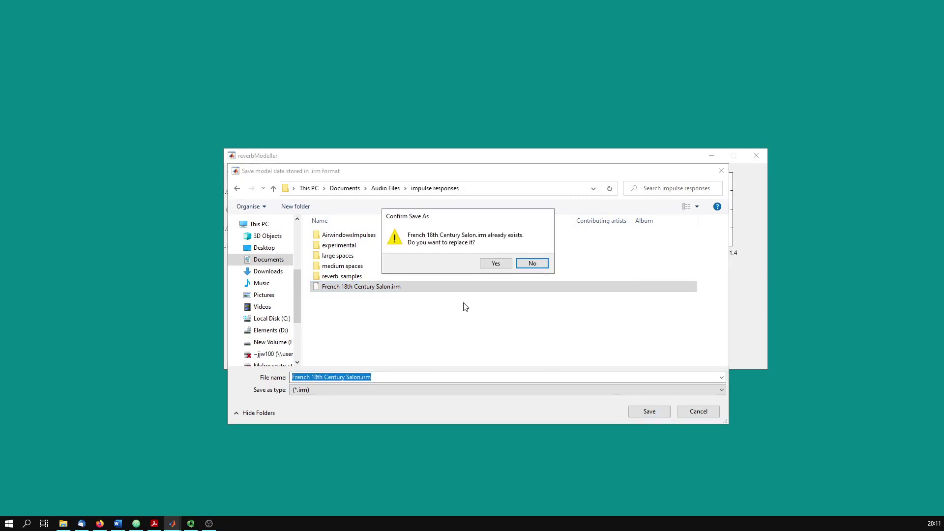
click(492, 264)
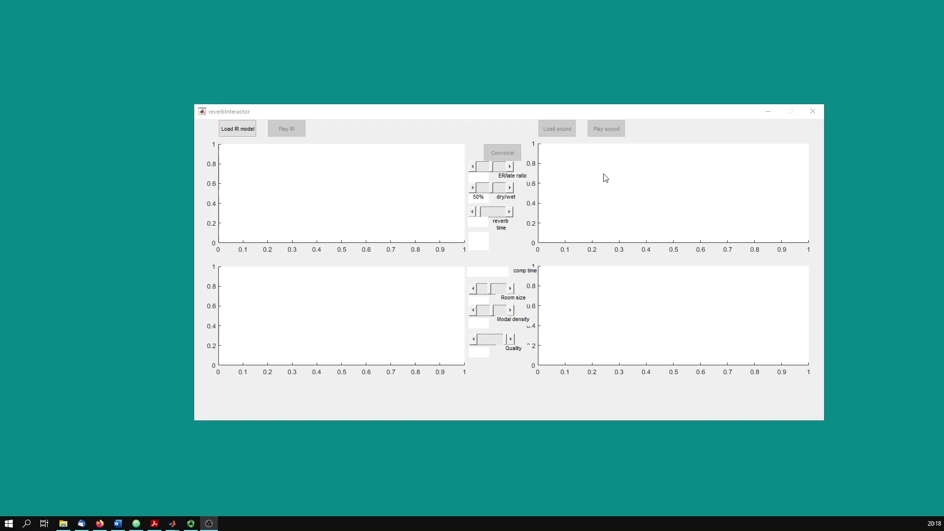
Step: In reverbInteractor, load French 18th Century Salon.irm from the impulse responses folder and play its impulse response
click(237, 129)
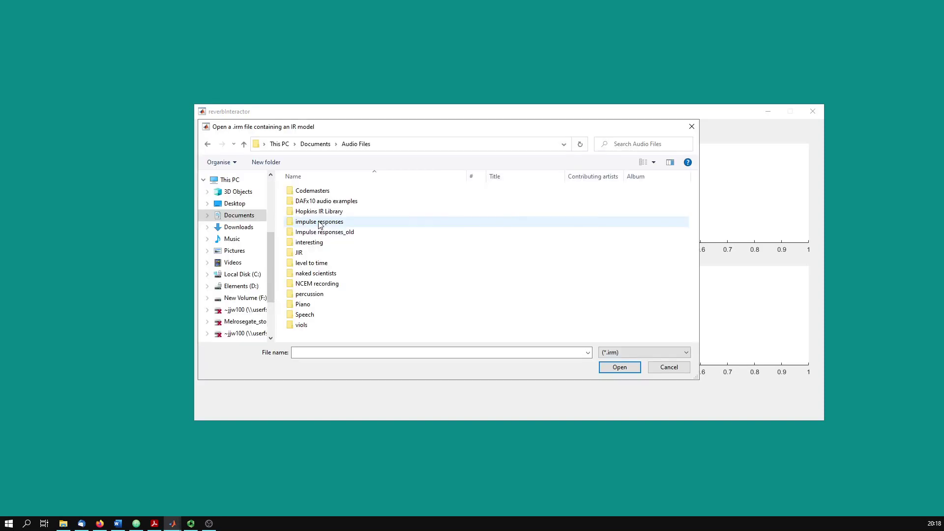
double_click(344, 222)
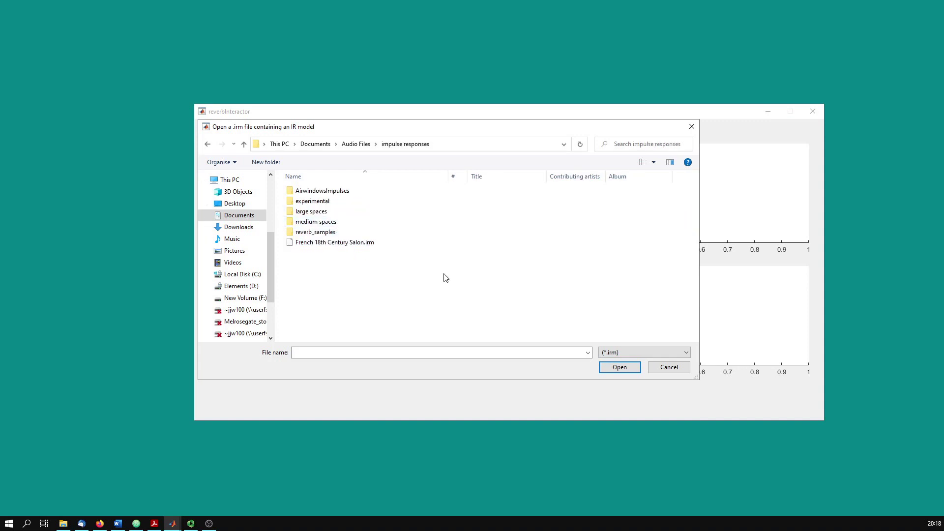
double_click(352, 243)
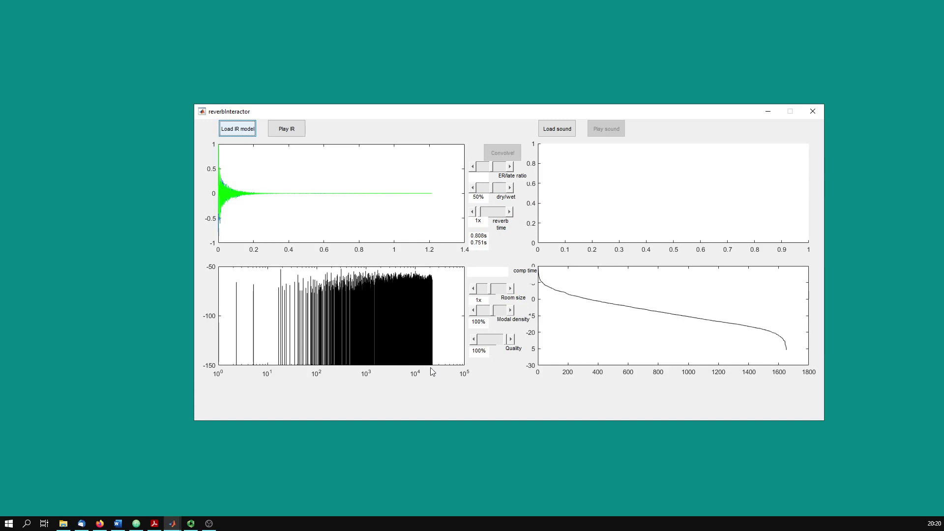
click(288, 130)
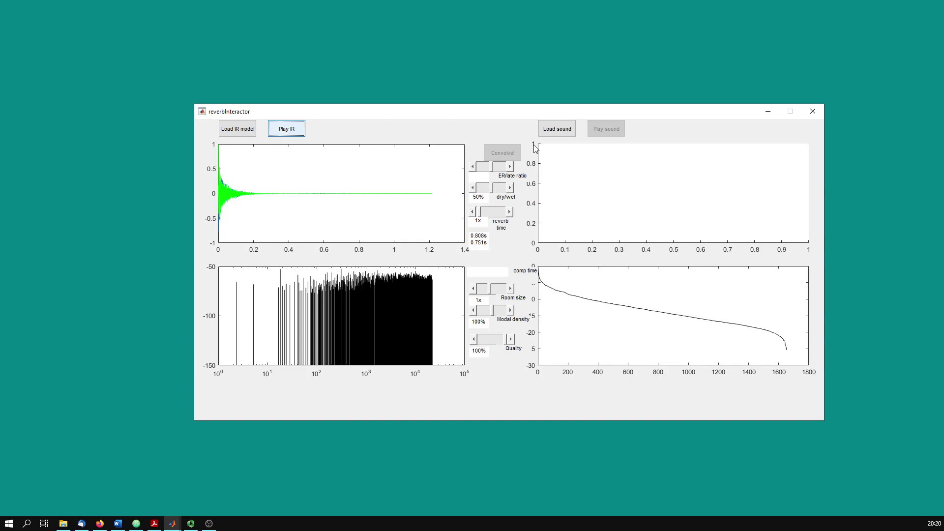
Step: Load brass_2.wav from the Audio Files folder as the source sound and play it
click(557, 129)
scroll(377, 271, down, 9)
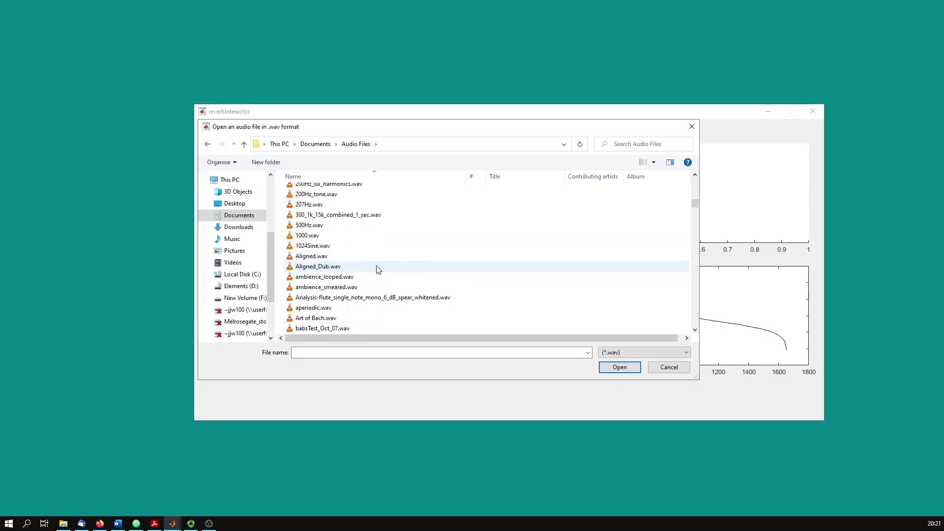
scroll(377, 270, up, 6)
scroll(372, 267, down, 12)
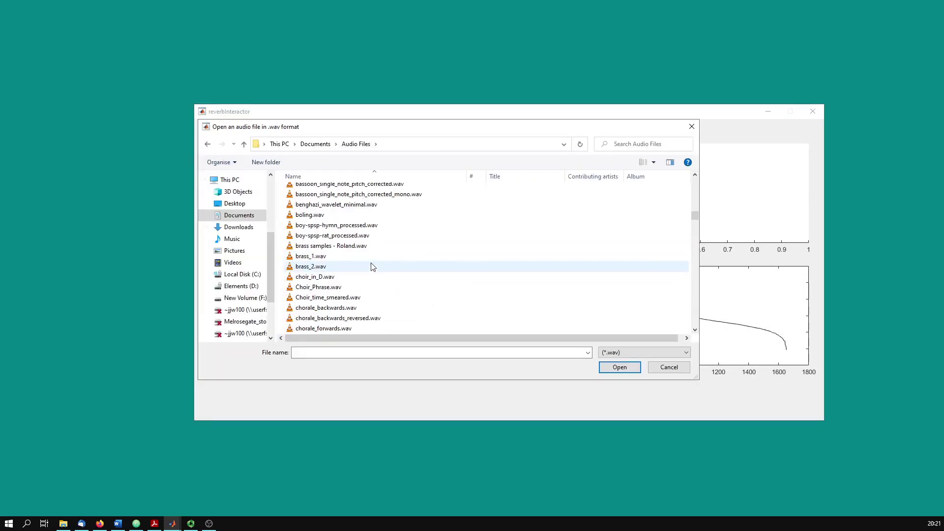
double_click(371, 267)
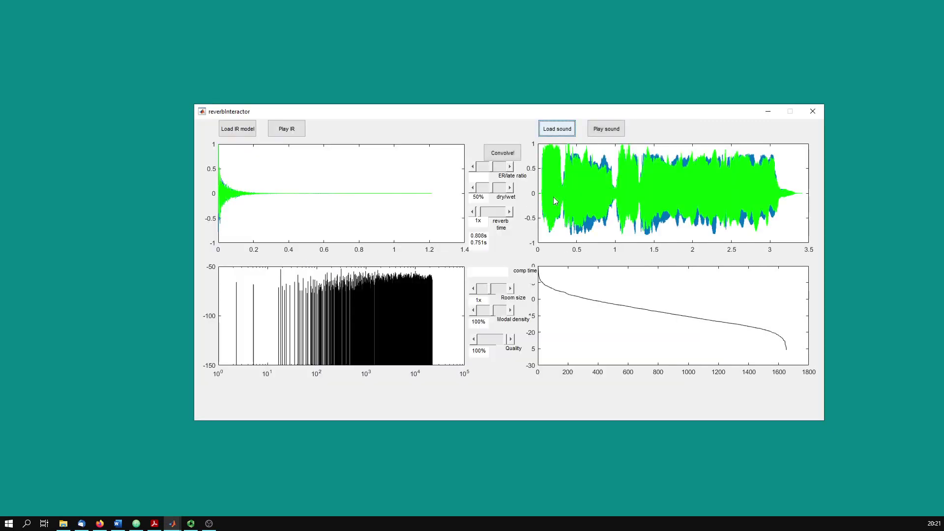
click(607, 130)
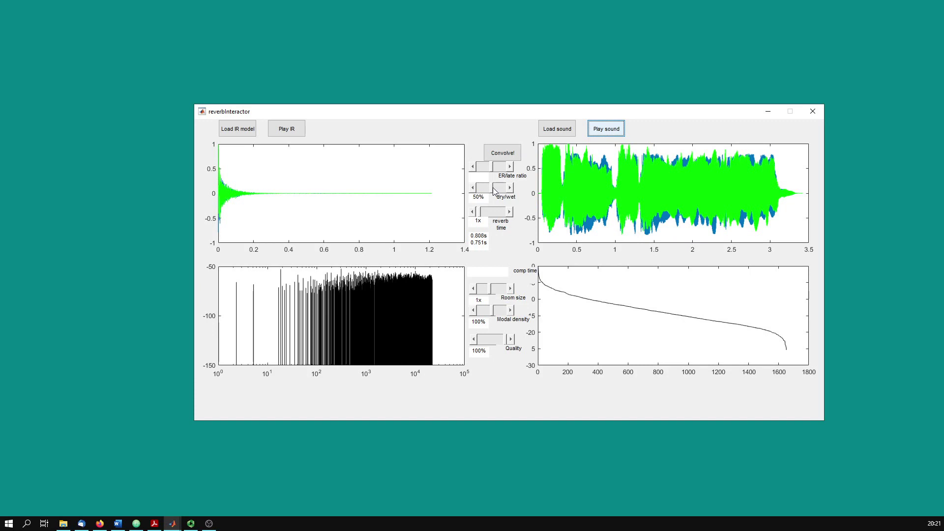
Step: Set the dry/wet mix to 100% and convolve the brass sound, comparing it with the impulse response and the unprocessed sound
drag(493, 188, 515, 188)
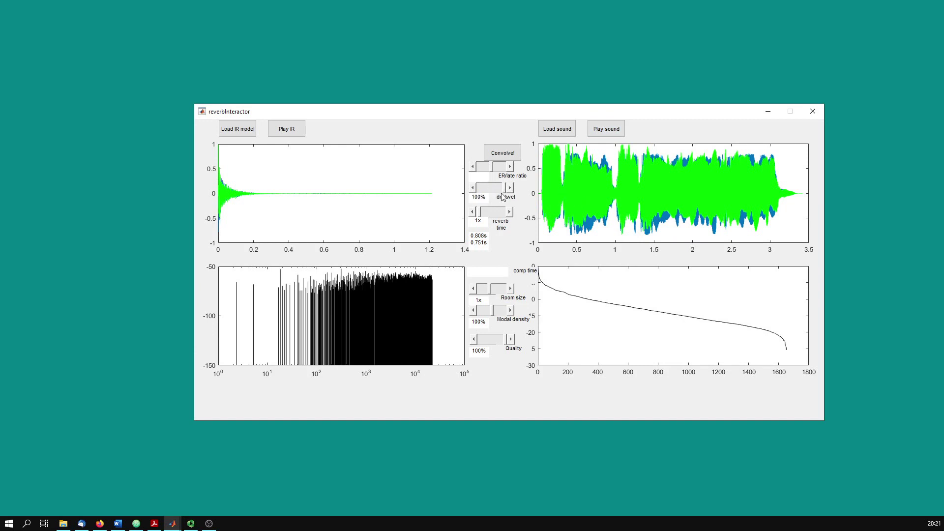
click(506, 158)
click(290, 132)
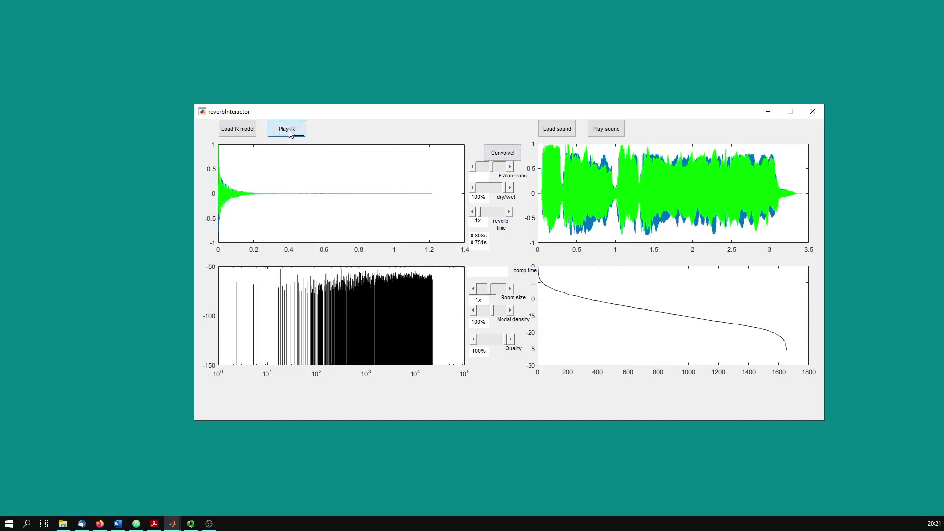
click(608, 133)
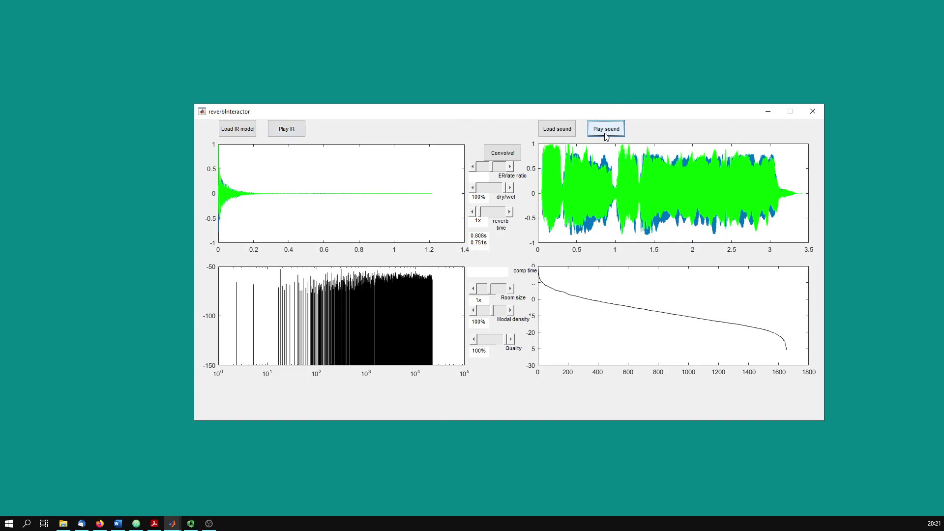
click(505, 158)
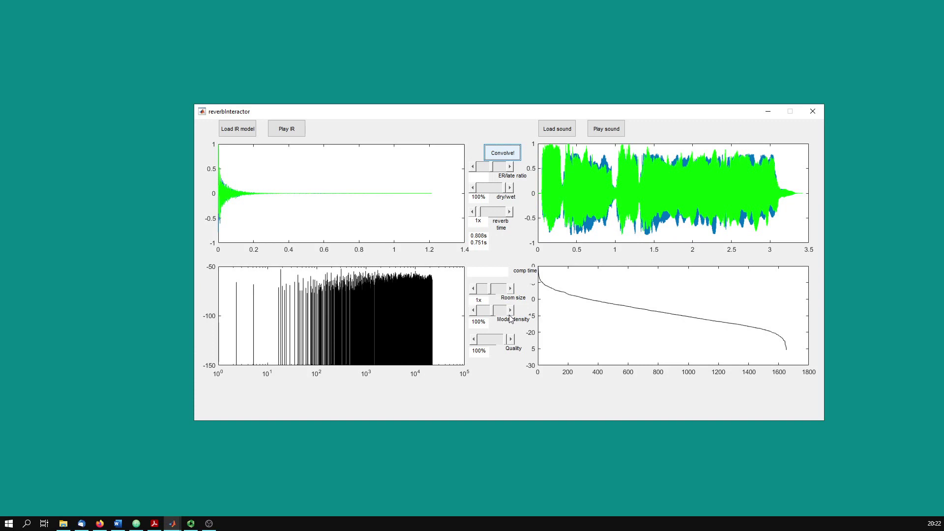
Step: Set the reverb time to 20x and the room size to 4x, playing the impulse response after each change
click(481, 216)
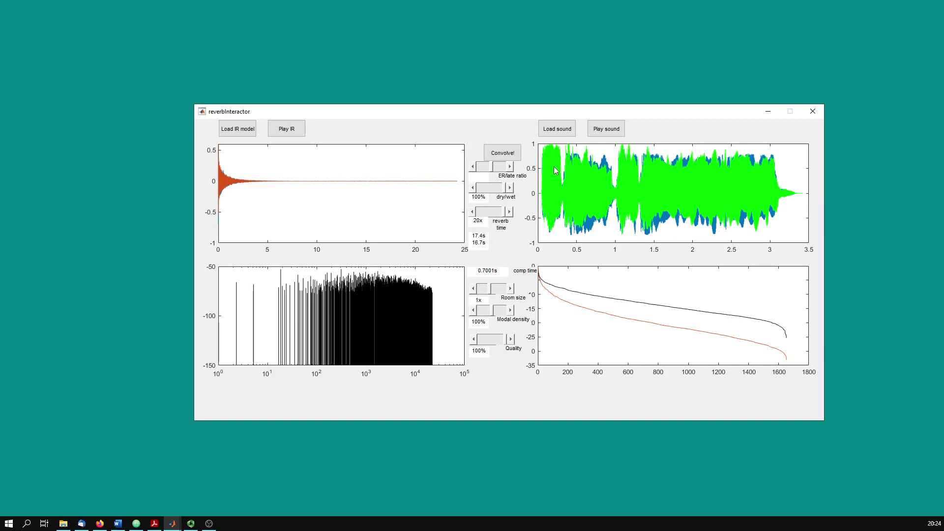
click(289, 130)
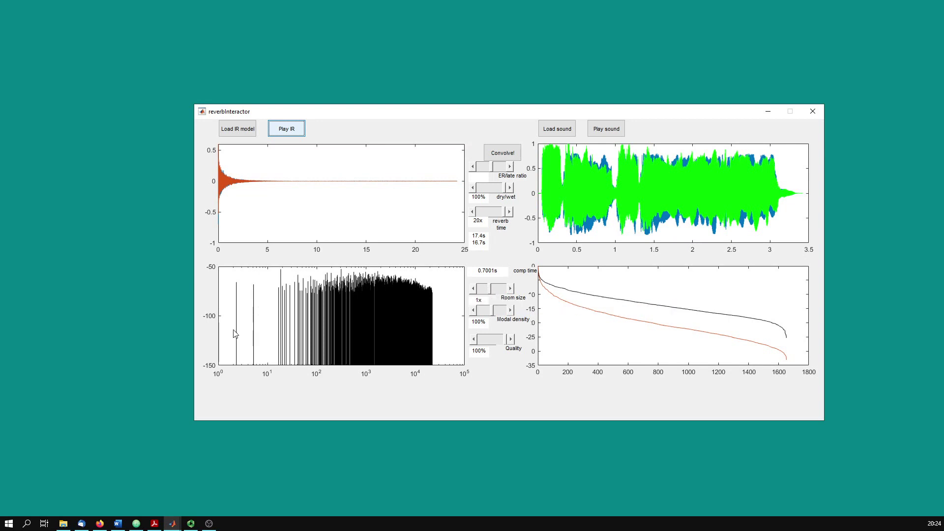
click(491, 290)
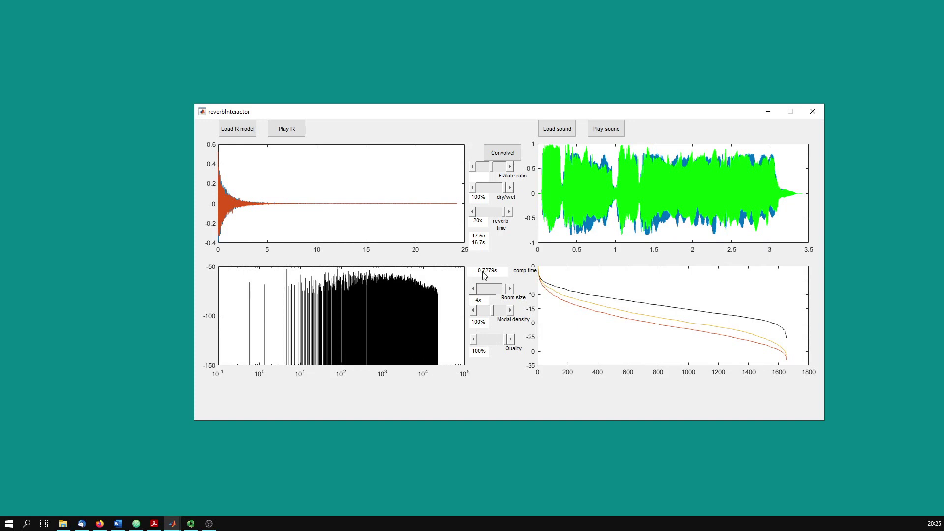
click(607, 129)
click(285, 136)
click(284, 131)
Step: Set the modal density to 200% and listen to the impulse response, the dry sound and the convolved sound
drag(530, 314, 535, 315)
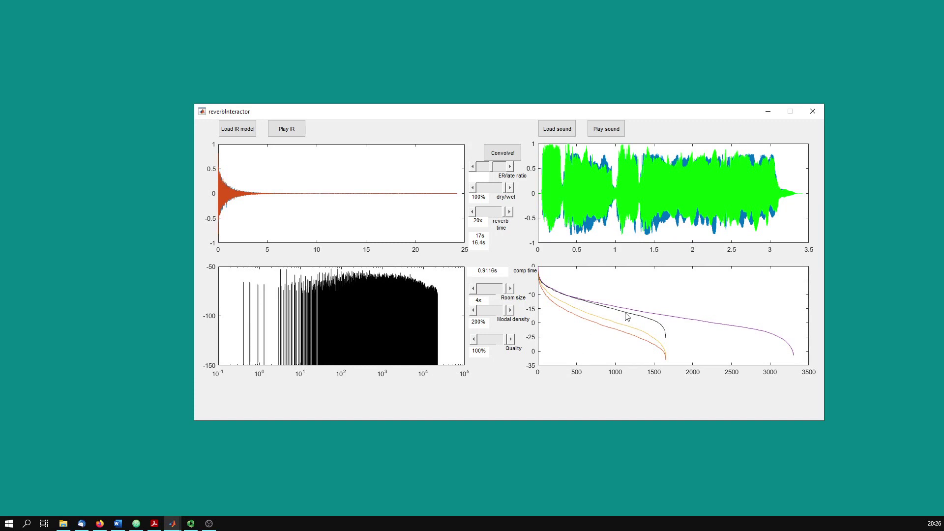
click(285, 129)
click(287, 134)
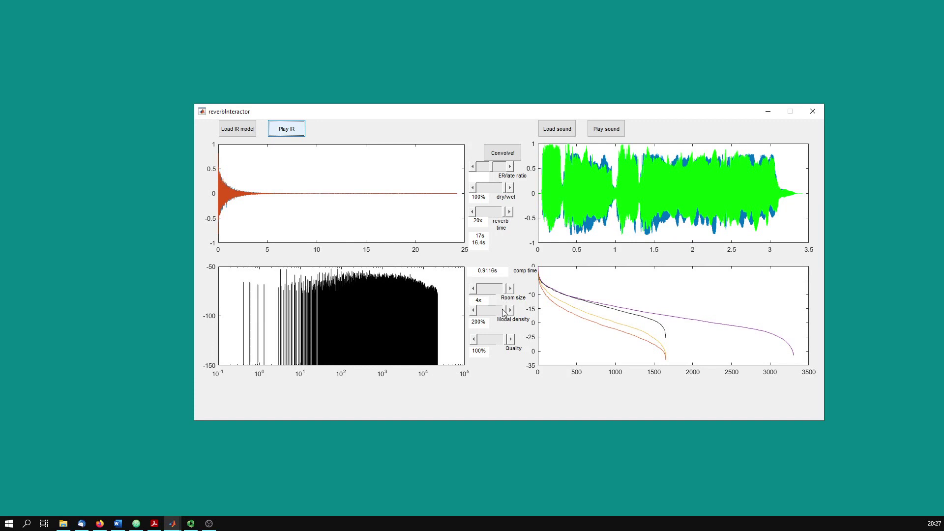
mouse_move(504, 312)
click(606, 132)
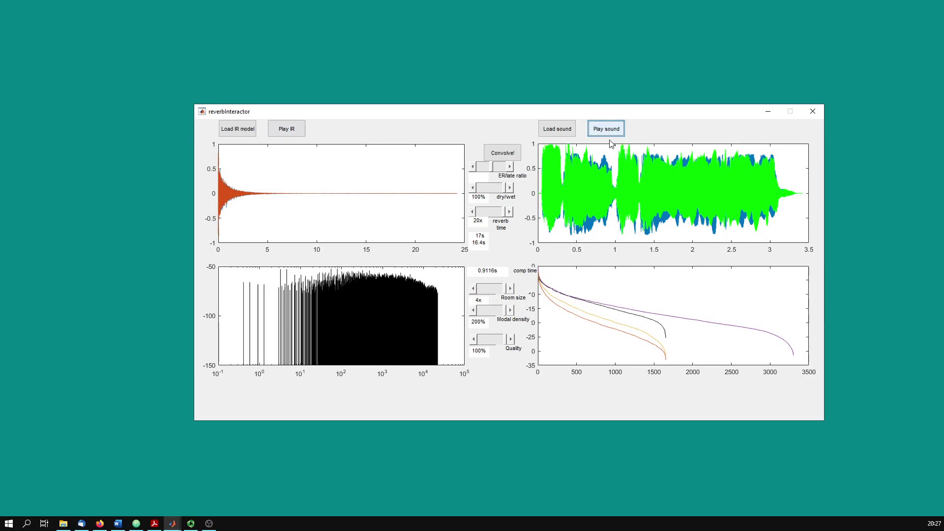
click(503, 158)
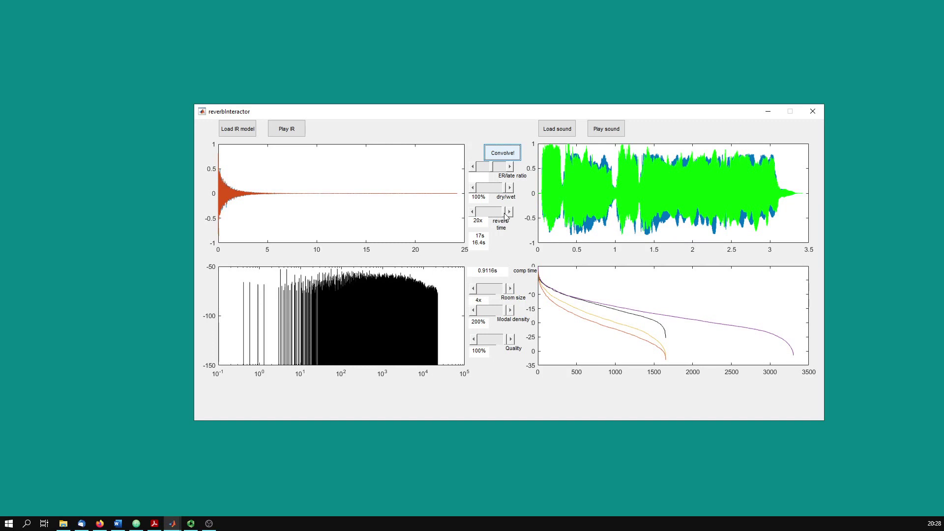
Step: Reduce the reverb time to 1.72x, room size to 2.4x and modal density to 135%, and audition the impulse response and convolved sound
drag(505, 215, 482, 220)
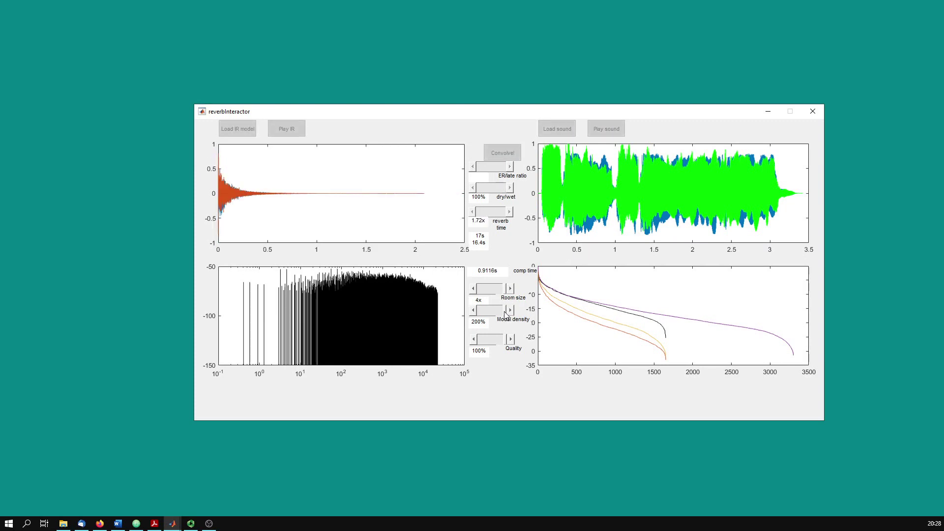
drag(505, 312, 499, 290)
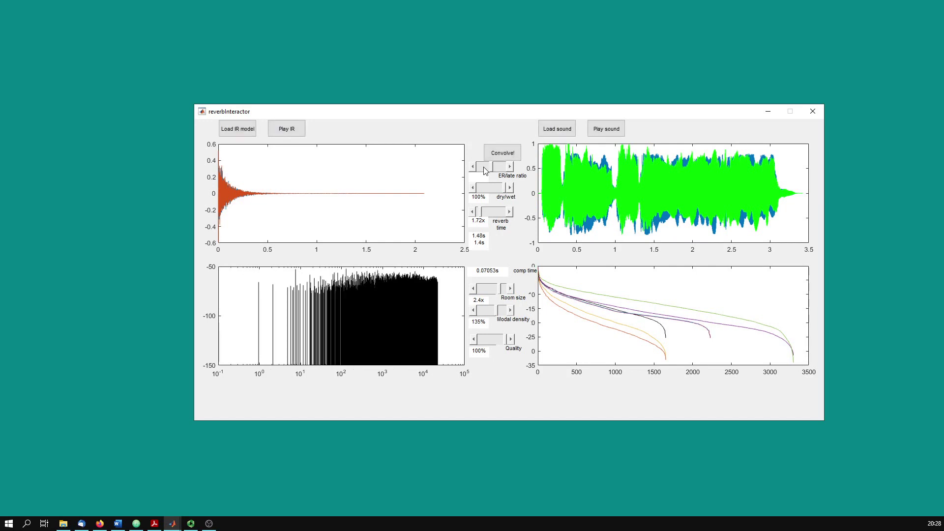
click(287, 129)
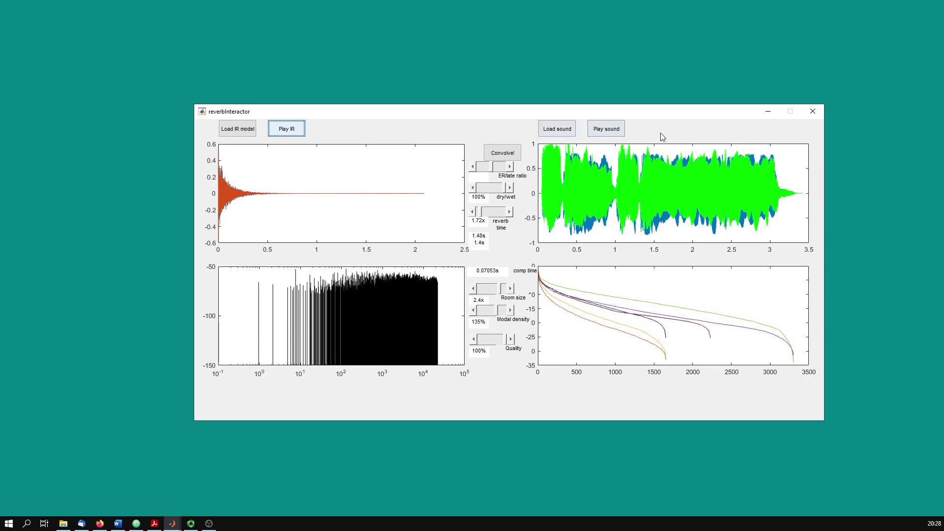
click(504, 154)
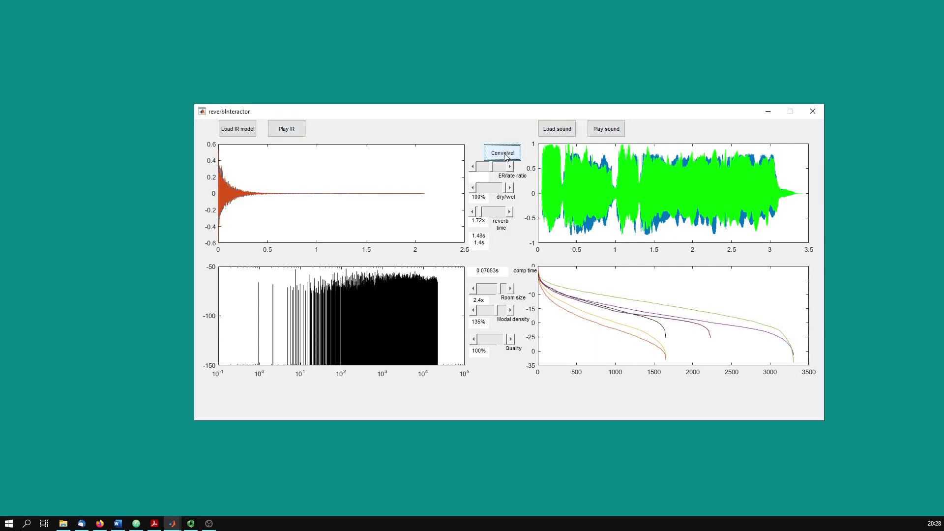